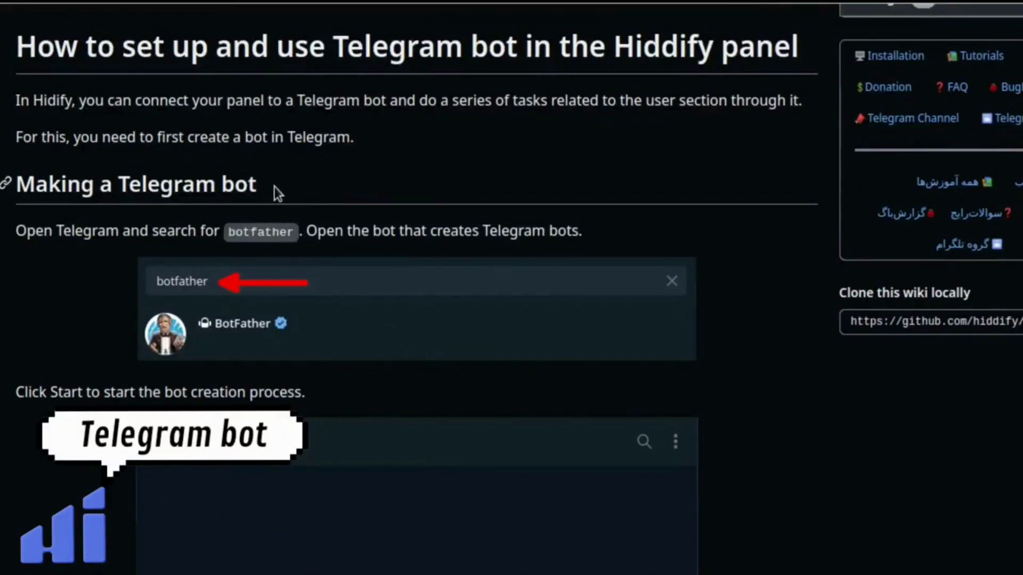
Move from the Making a Telegram bot wiki article to the 'All tutorials and videos' wiki page
left_click_drag(279, 187, 118, 183)
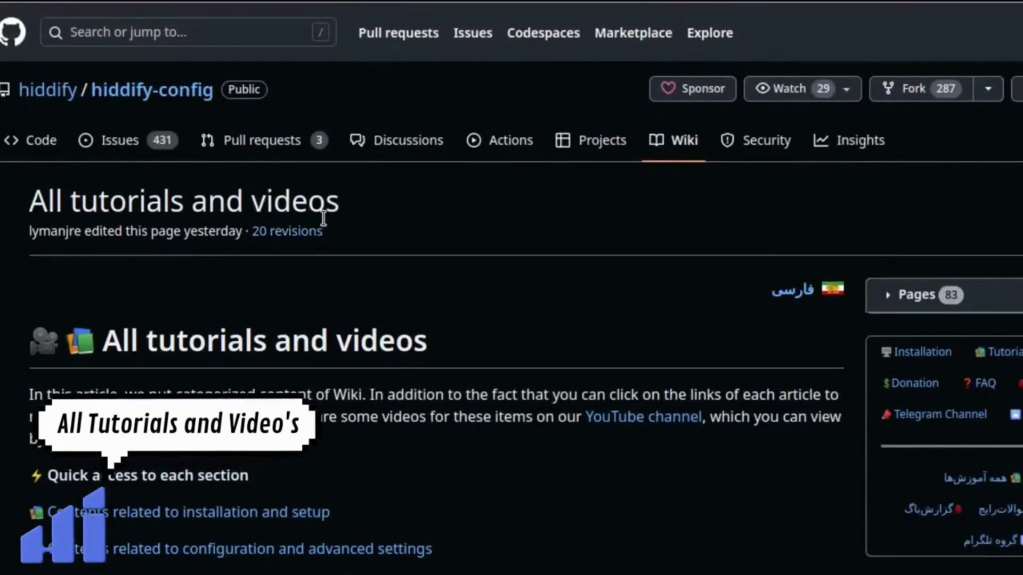
left_click_drag(340, 201, 23, 194)
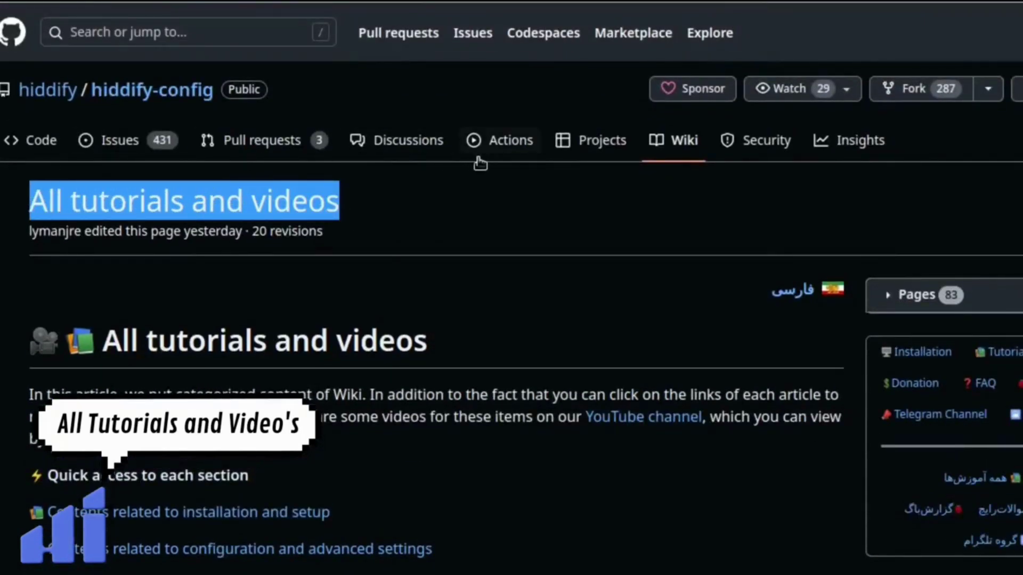
left_click(486, 175)
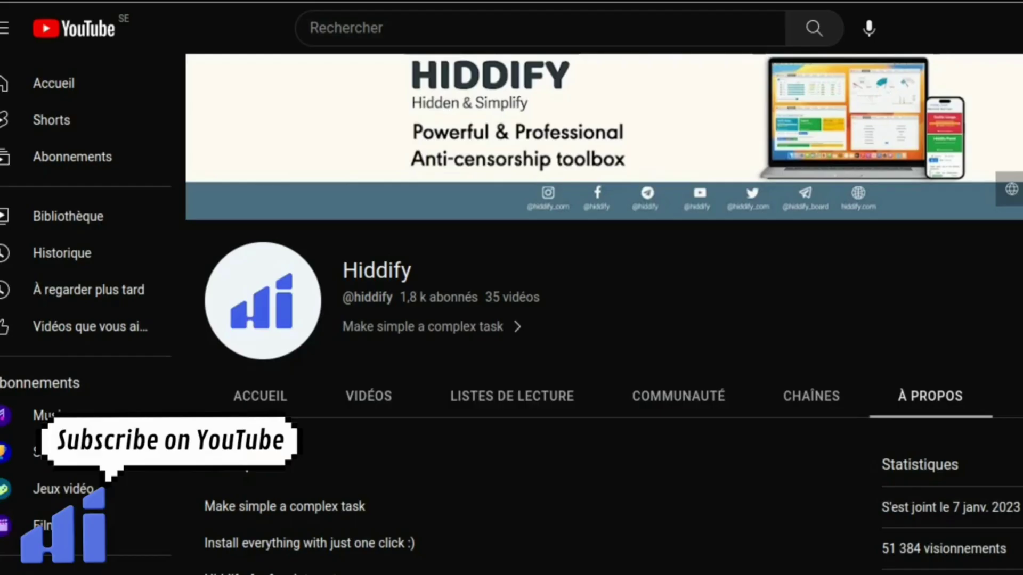
scroll(604, 313, "down", 2)
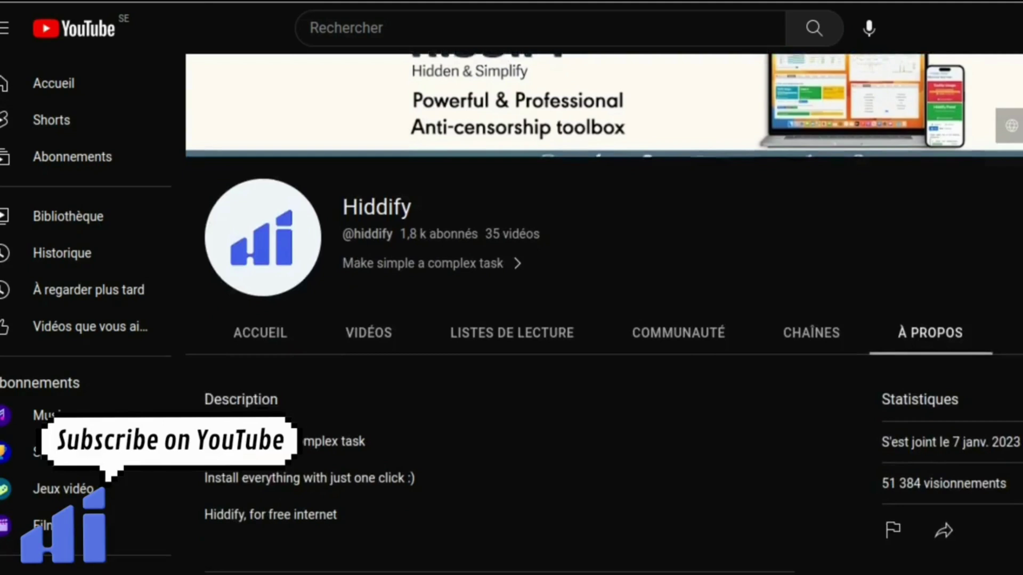
scroll(604, 313, "up", 2)
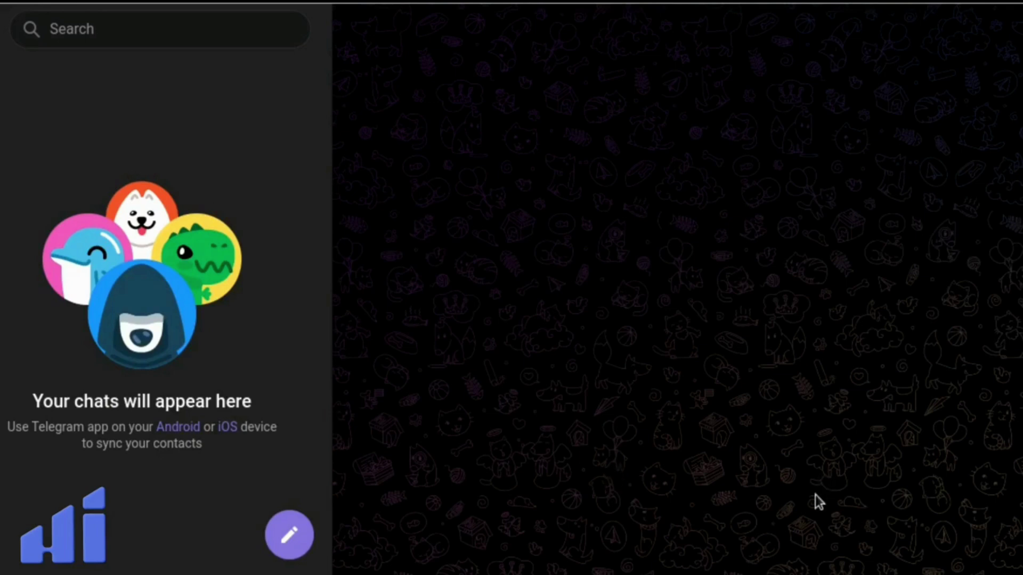
left_click(133, 38)
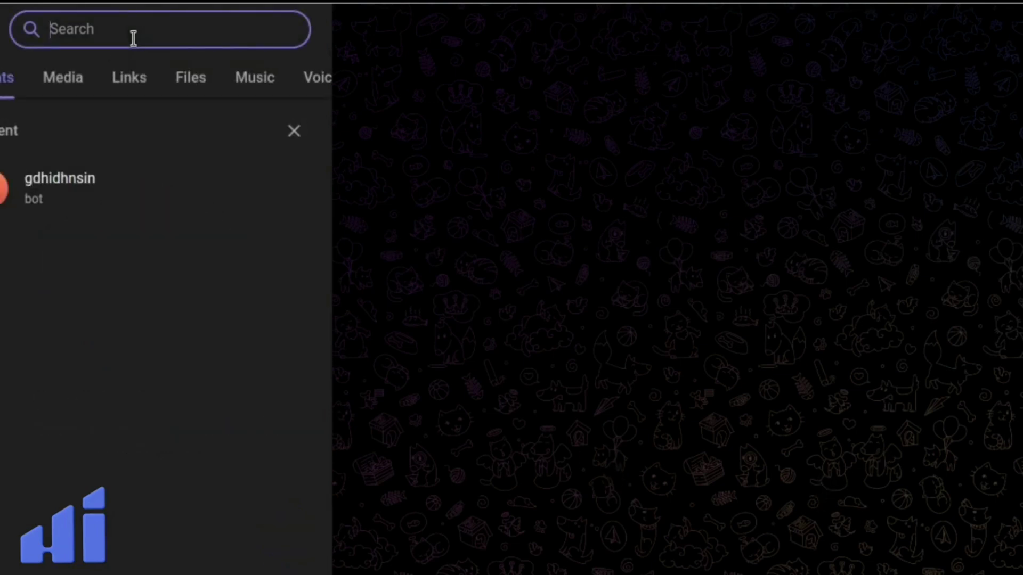
type("bot")
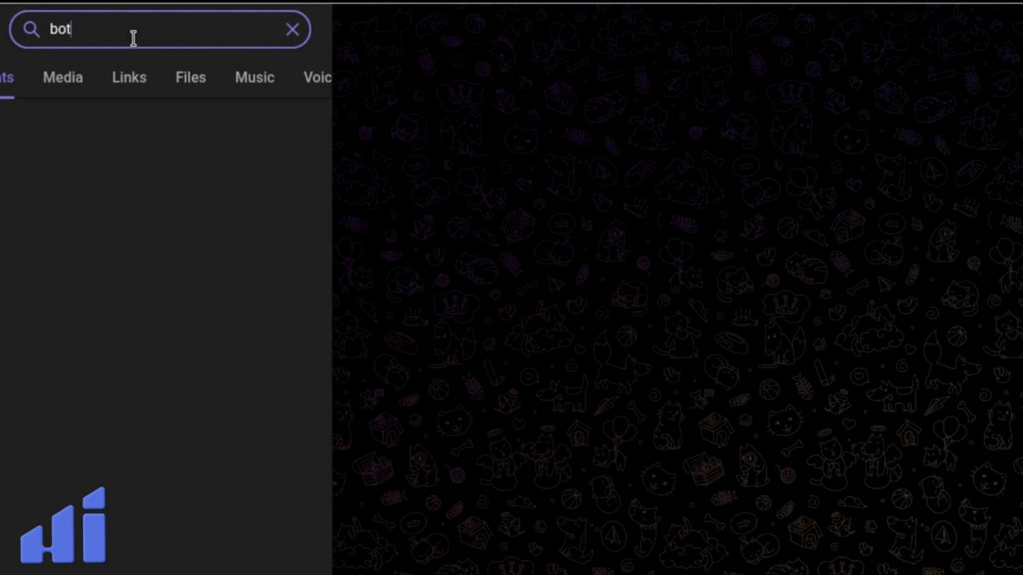
type("father")
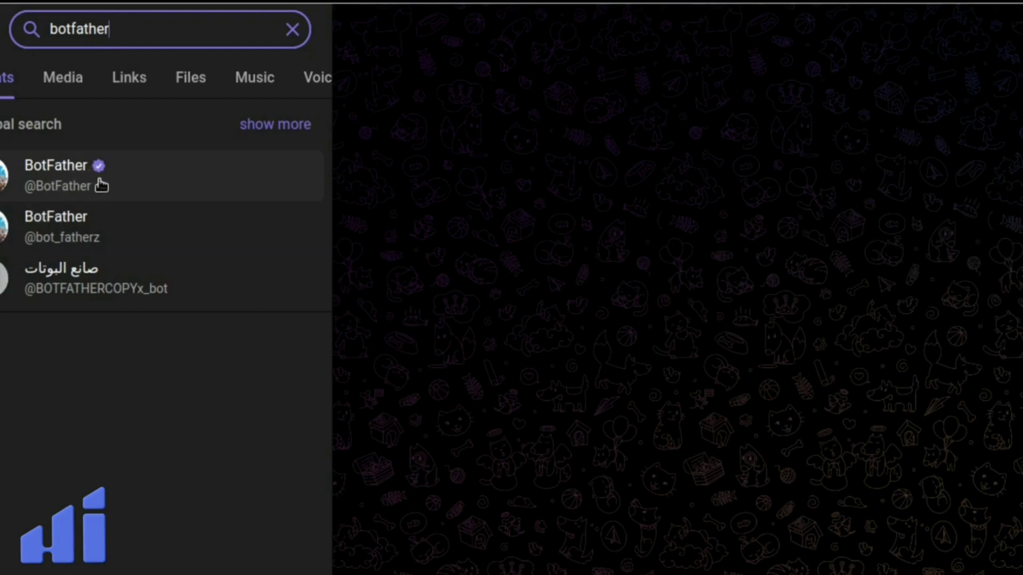
left_click(102, 186)
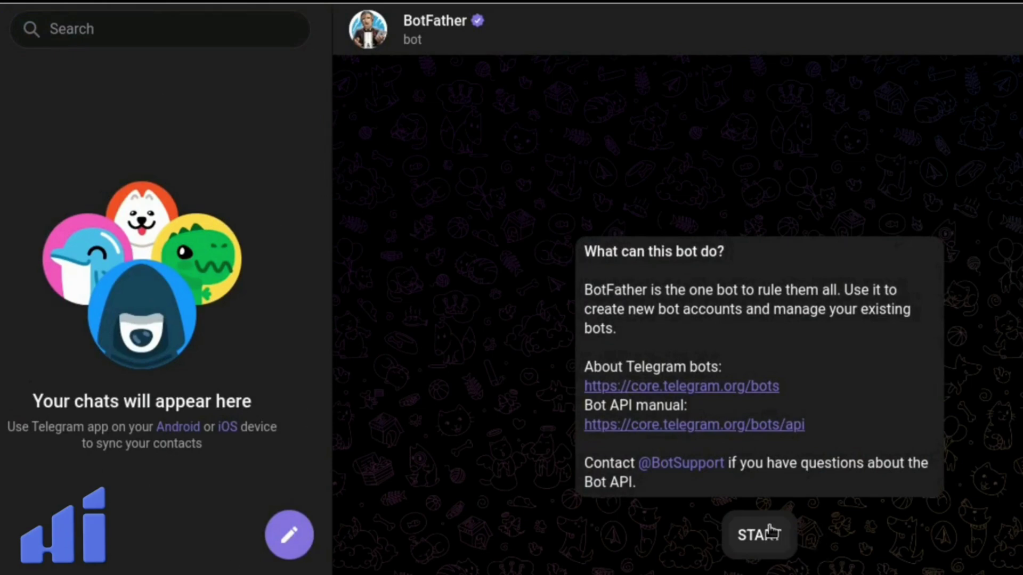
Start BotFather and send /newbot with name ourwayapp and username ourwayapp_bot
left_click(758, 543)
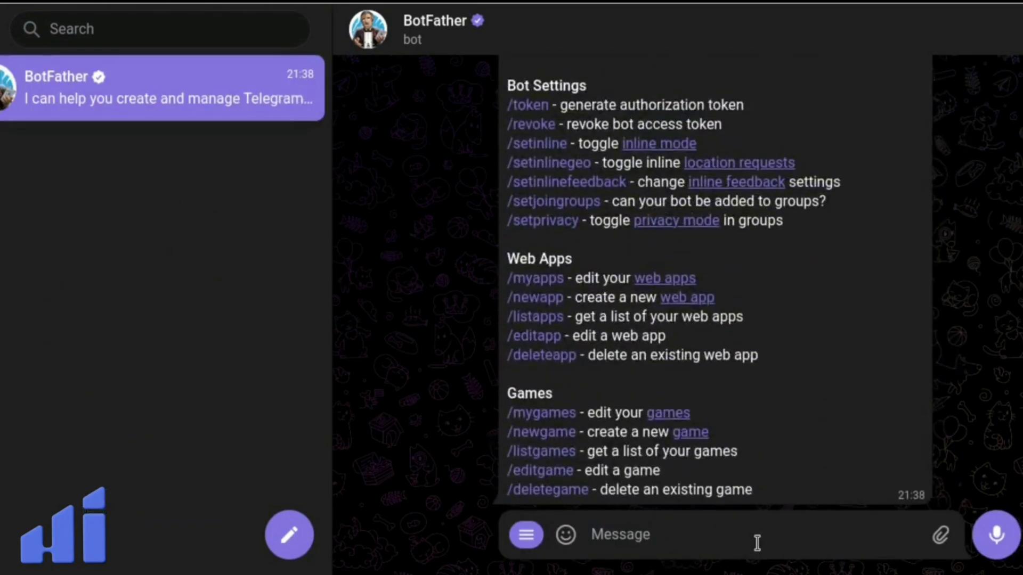
scroll(713, 282, "up", 5)
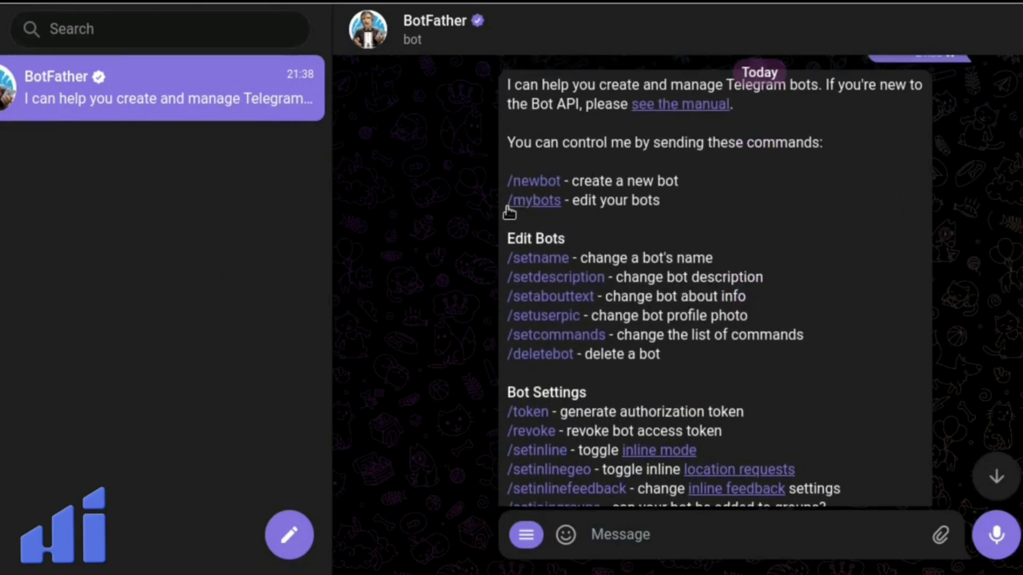
left_click(528, 181)
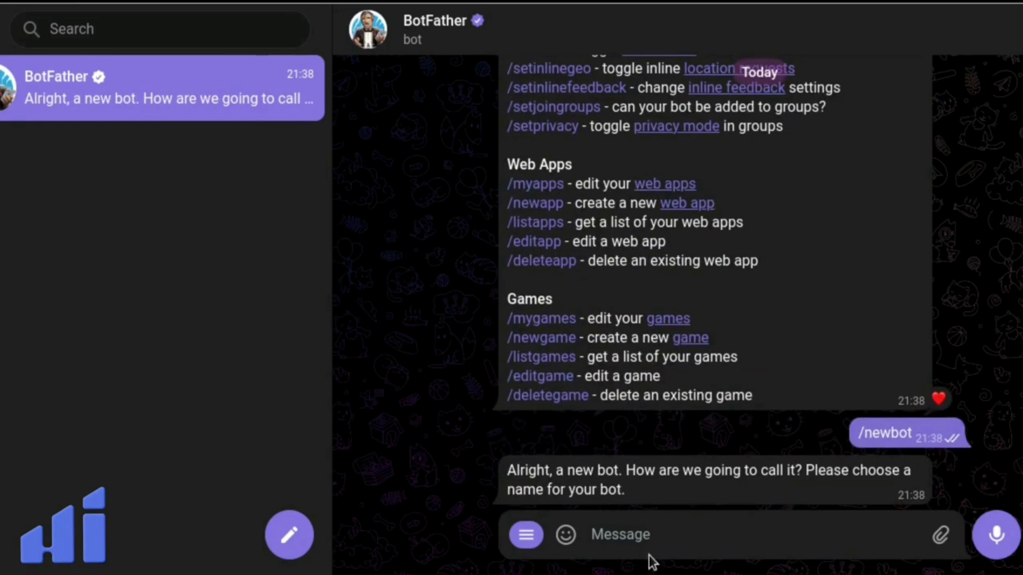
left_click(717, 531)
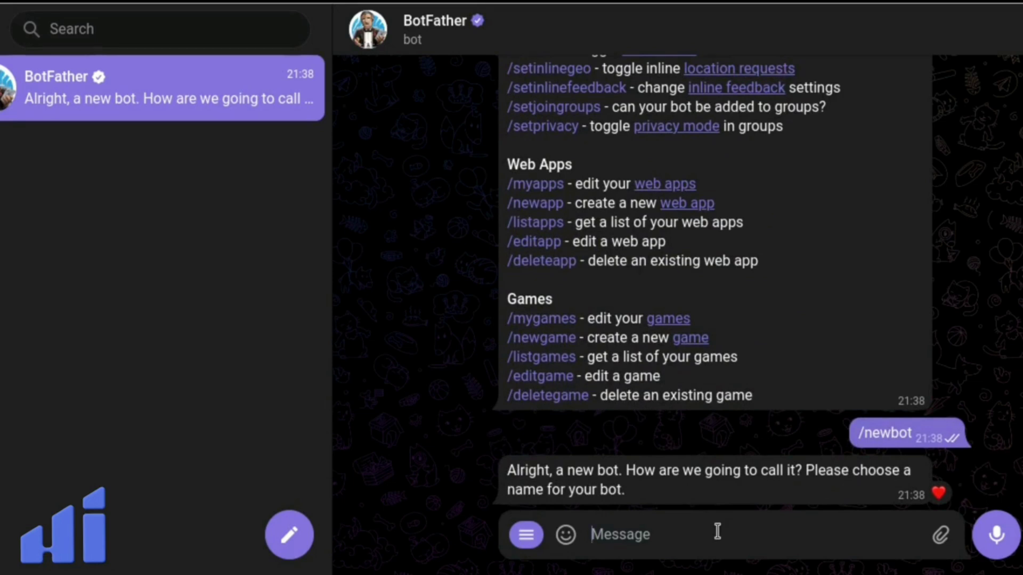
type("our")
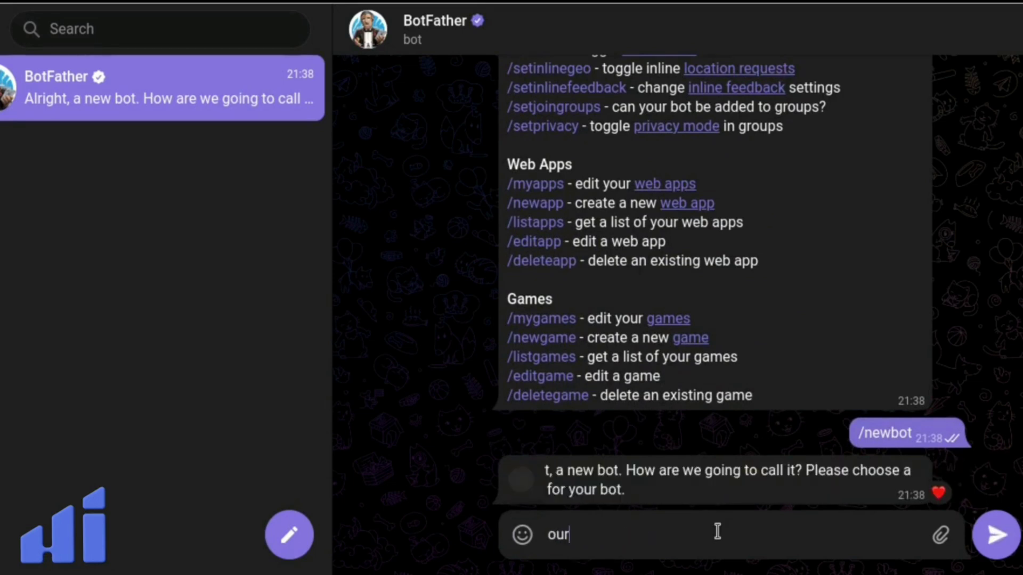
type("wayapp")
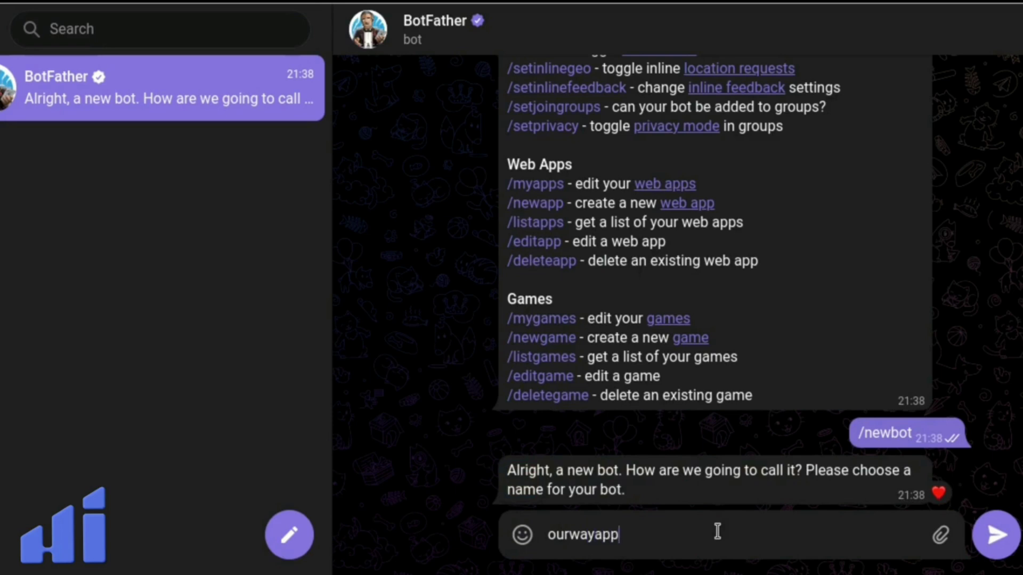
key("Return")
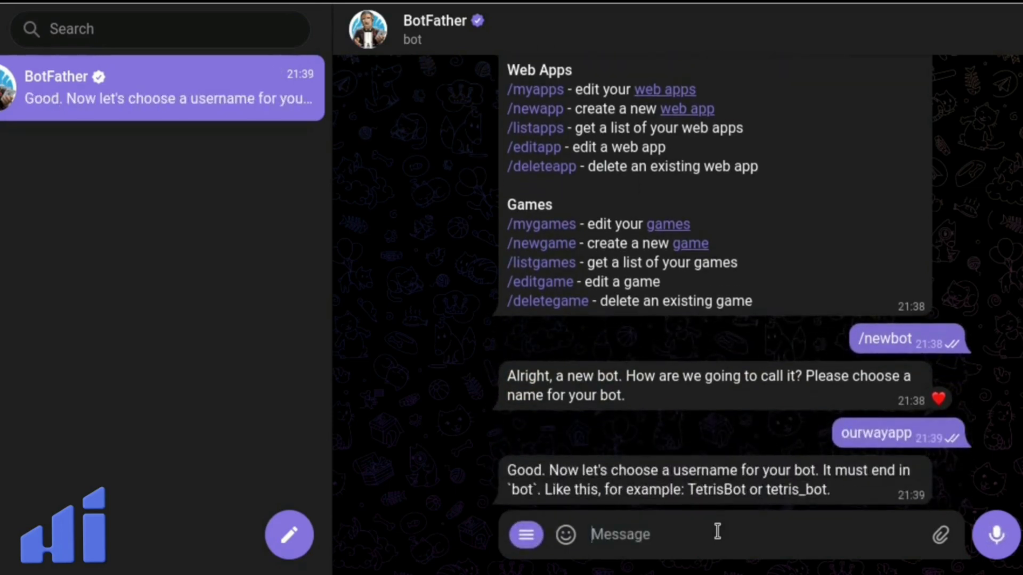
type("ou")
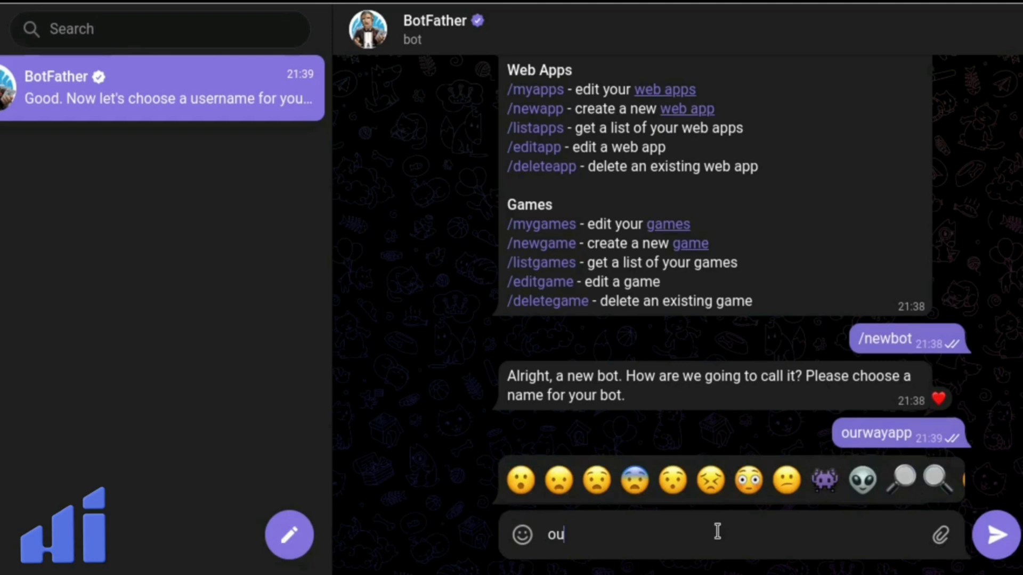
type("rwayapp_bot")
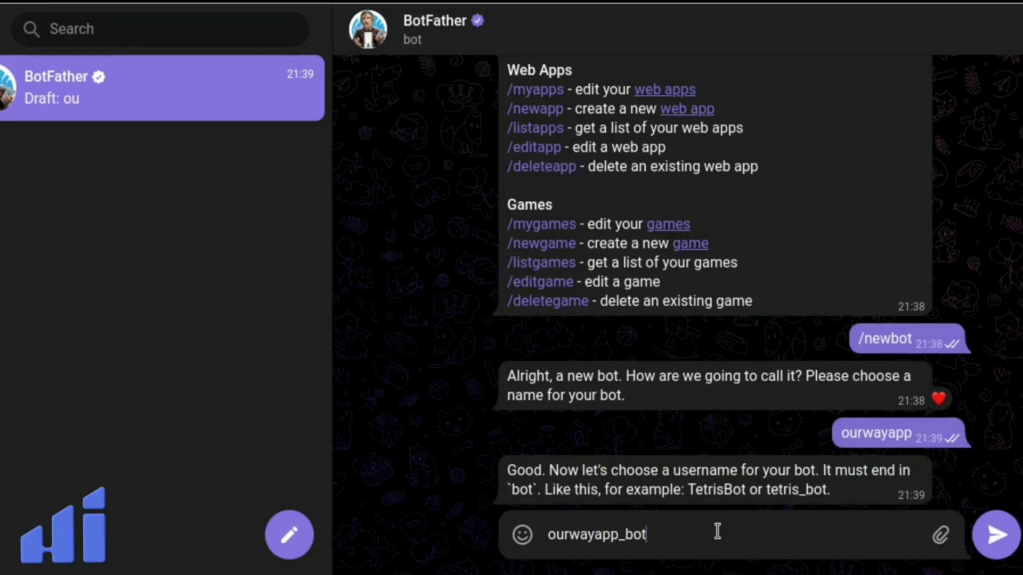
key("Return")
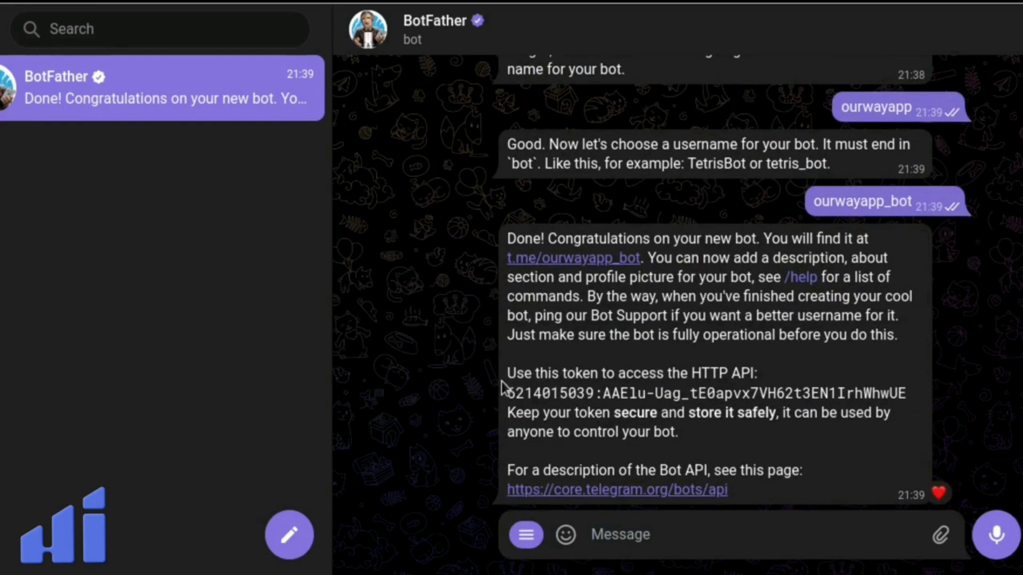
Select the line introducing the API token and toggle the heart reaction on the token message
left_click_drag(506, 373, 795, 378)
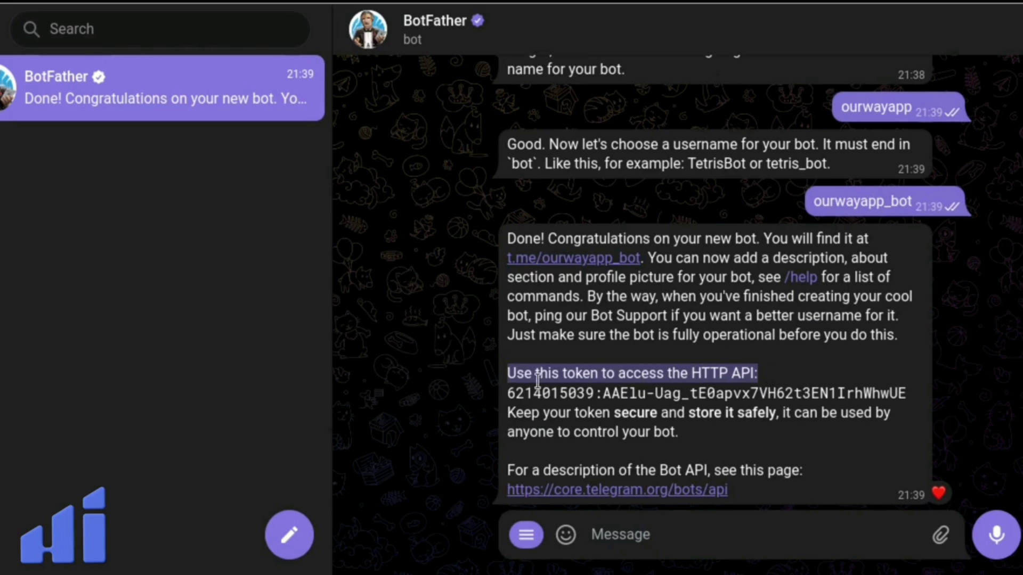
left_click(529, 414)
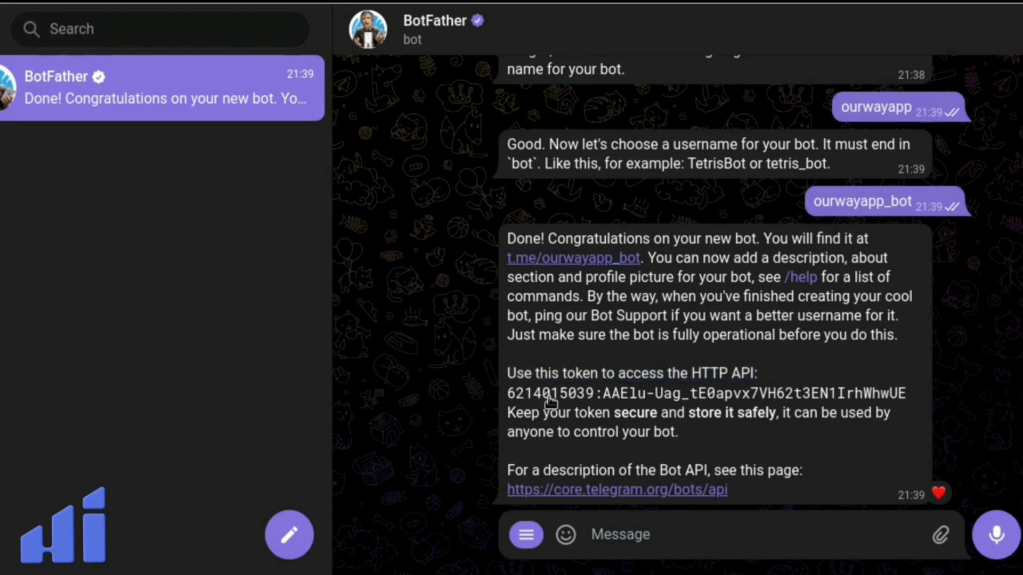
double_click(554, 397)
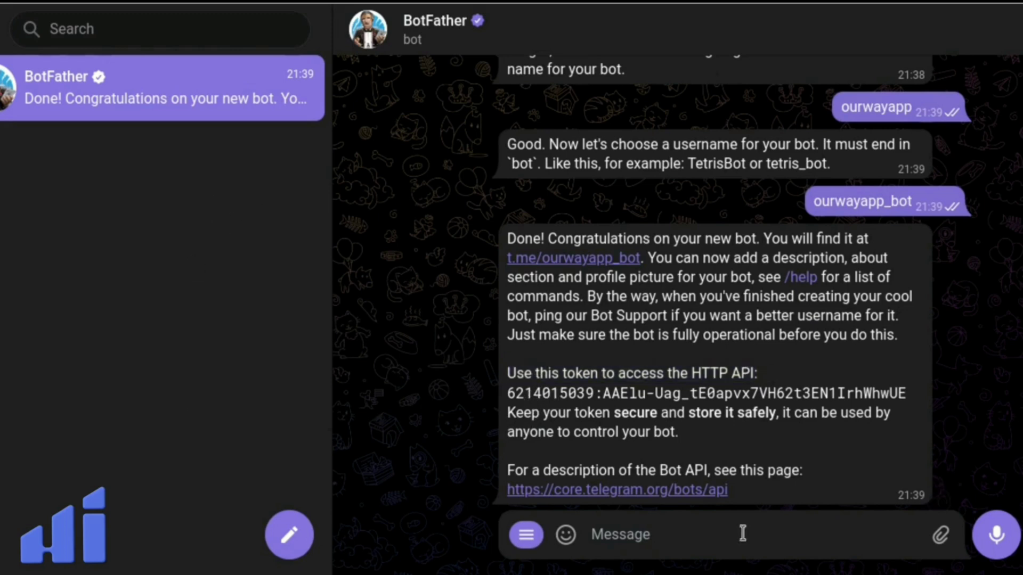
double_click(605, 404)
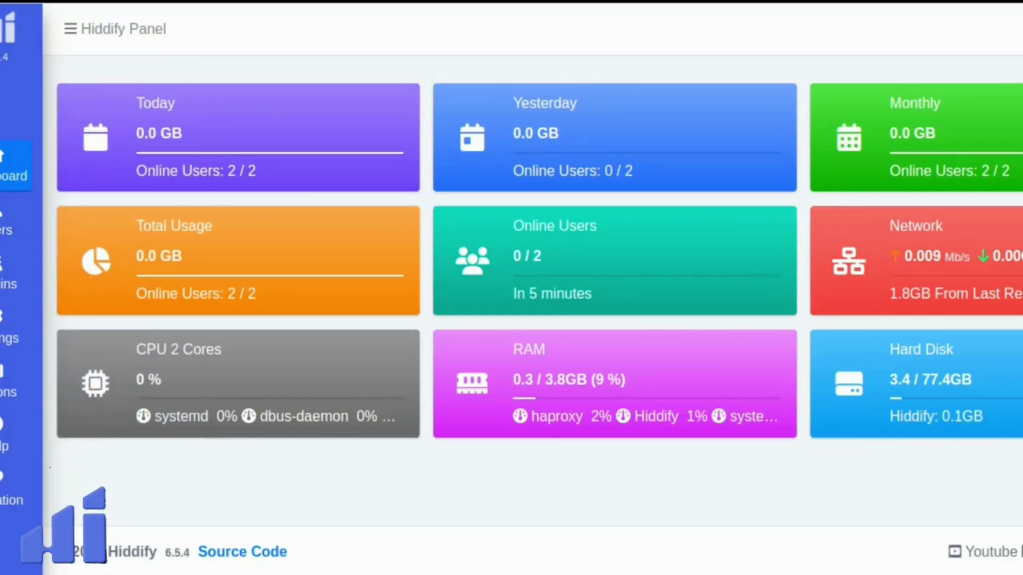
Go to the main Settings page from the sidebar flyout and scroll through its sections
left_click(11, 327)
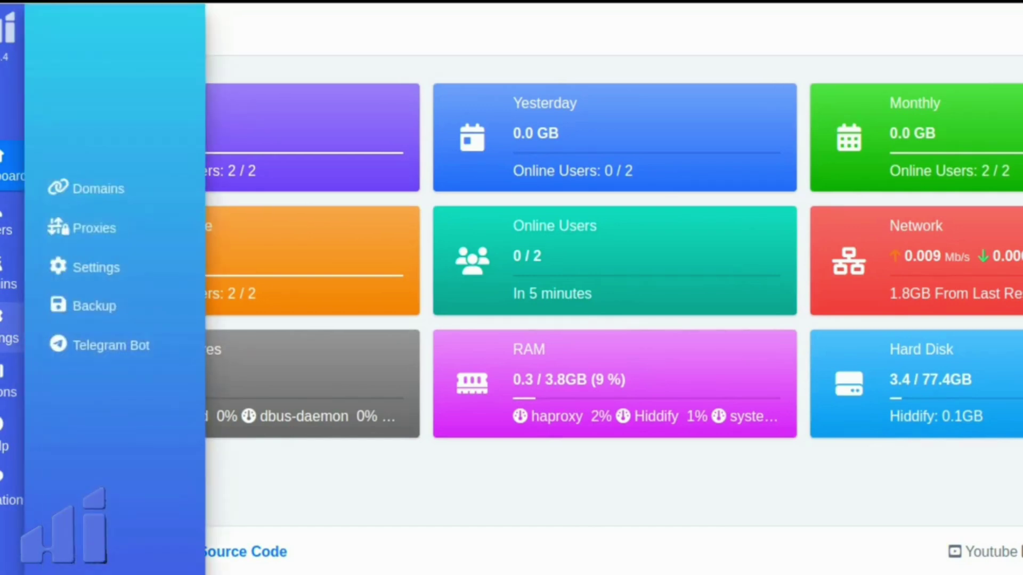
left_click(51, 203)
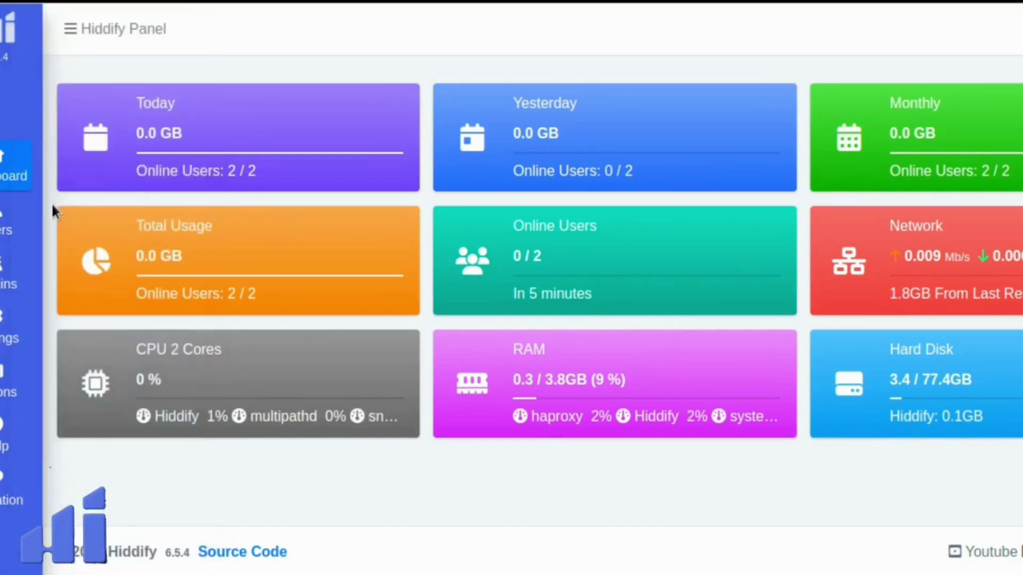
left_click(3, 335)
left_click(109, 274)
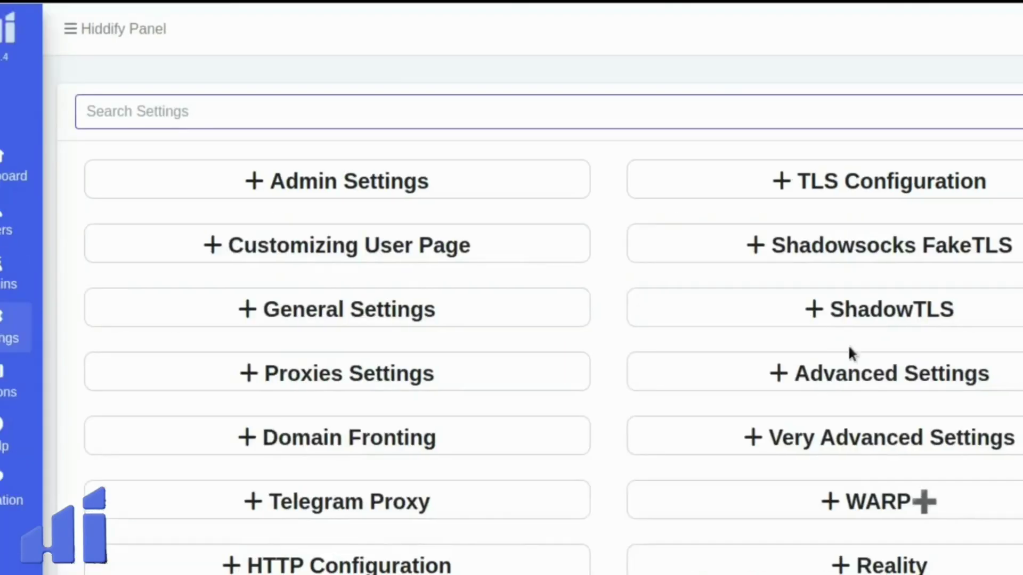
scroll(851, 353, "down", 3)
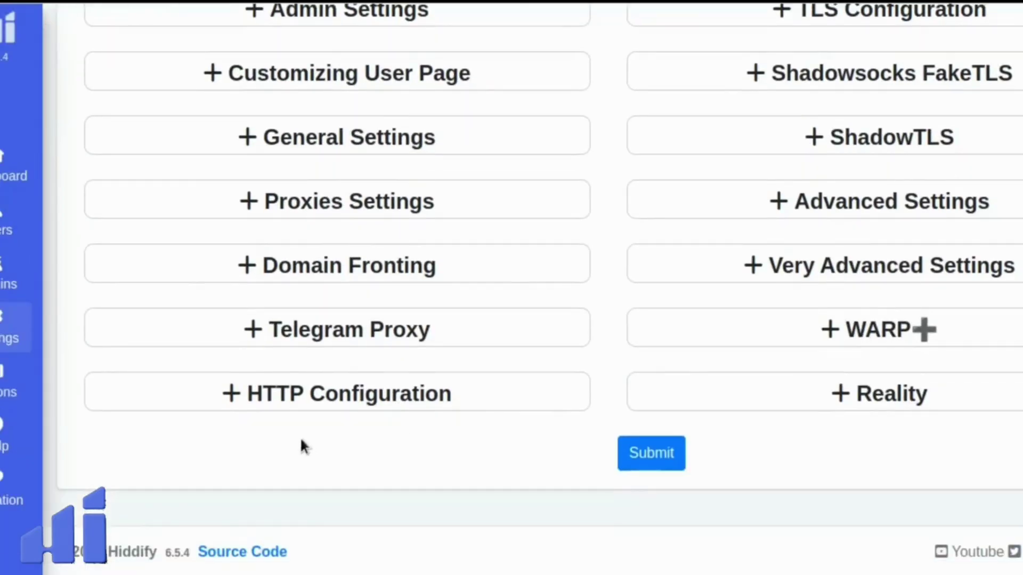
Under Telegram Proxy, replace the old bot token with the new ourwayapp_bot token and submit
left_click(350, 326)
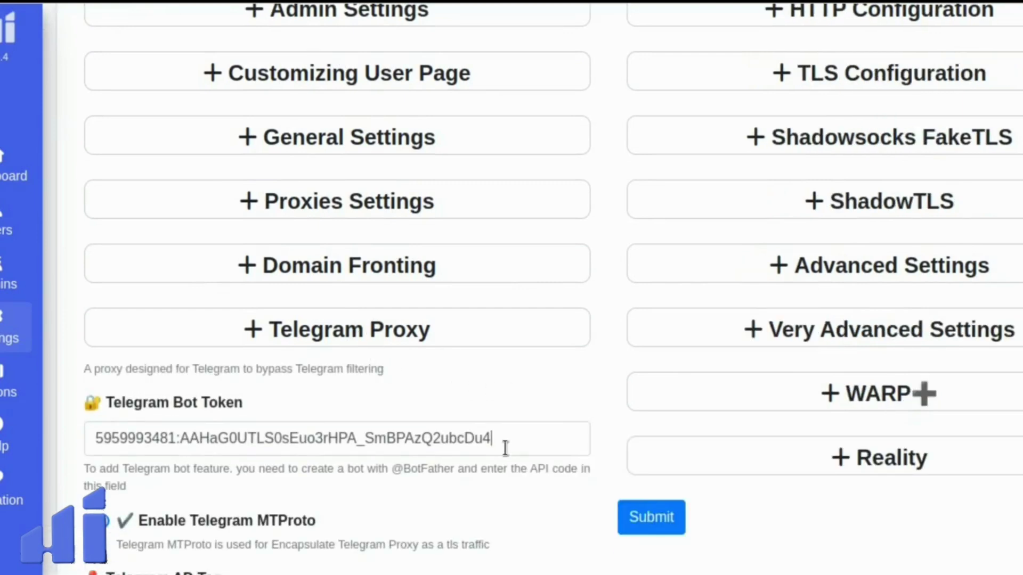
left_click_drag(505, 449, 122, 428)
key("BackSpace")
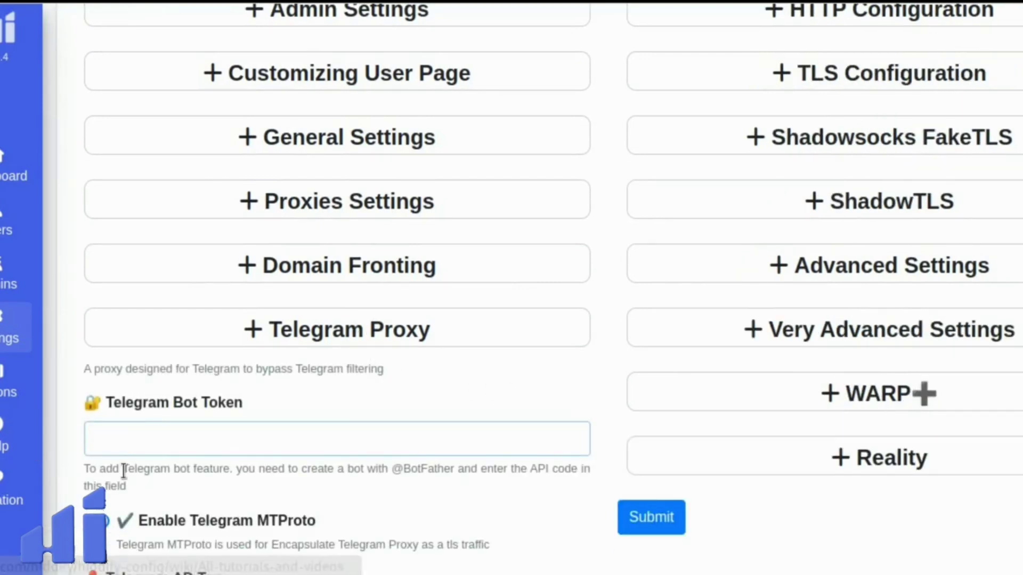
left_click(163, 443)
key("ctrl+v")
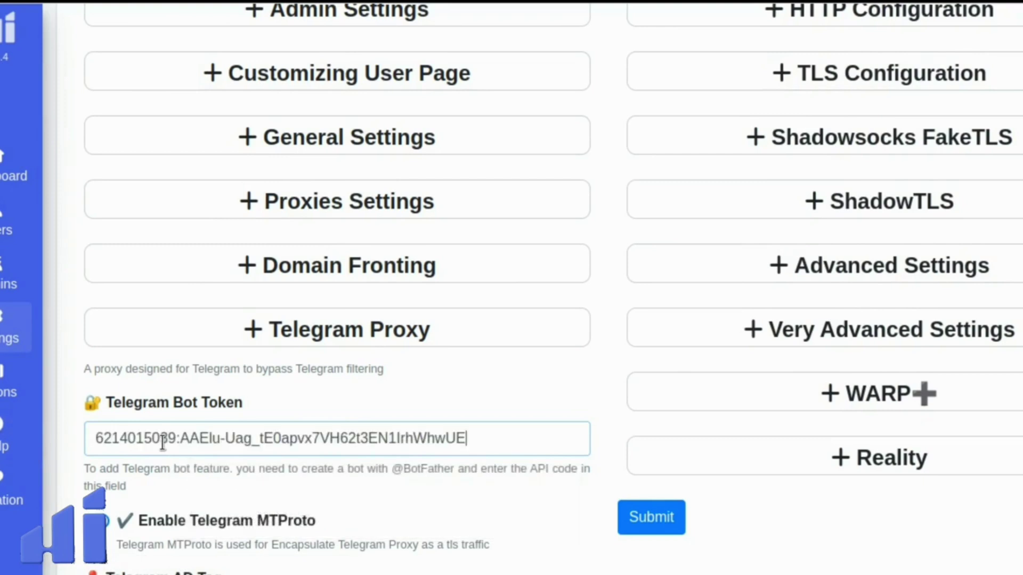
left_click(646, 527)
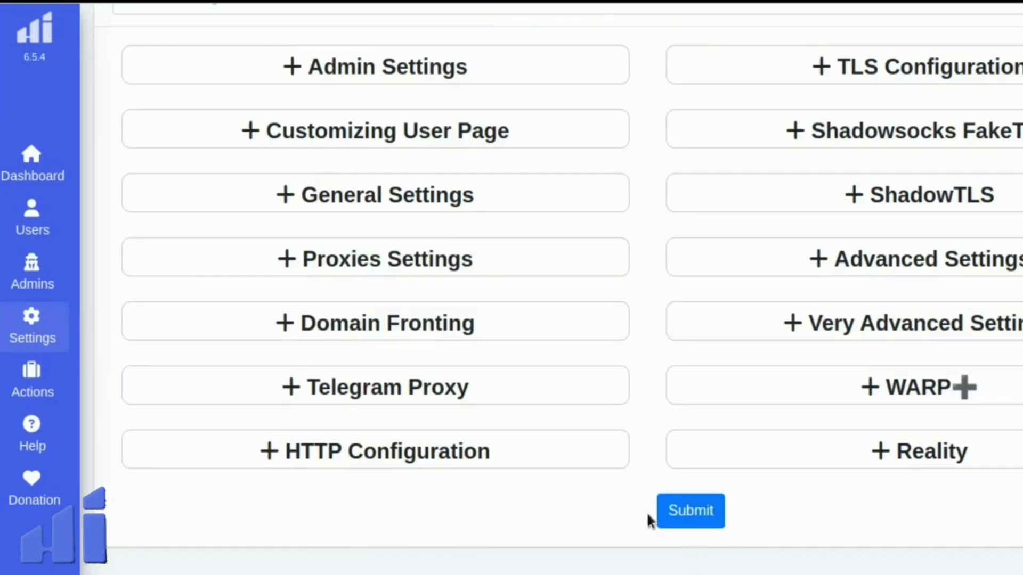
Open the Telegram Bot link from the Settings flyout to launch ourwayapp_bot in Telegram
mouse_move(12, 316)
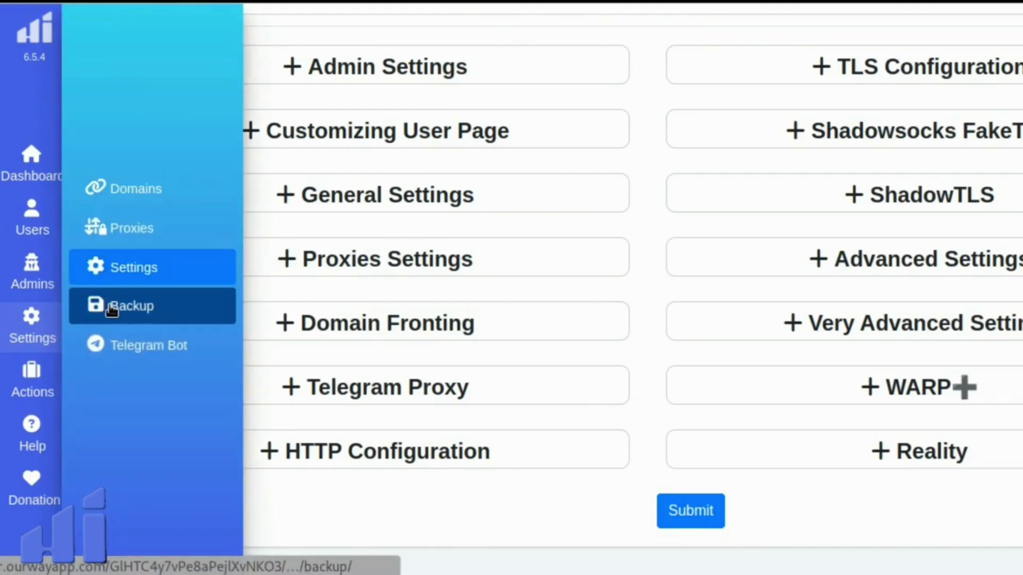
left_click(143, 361)
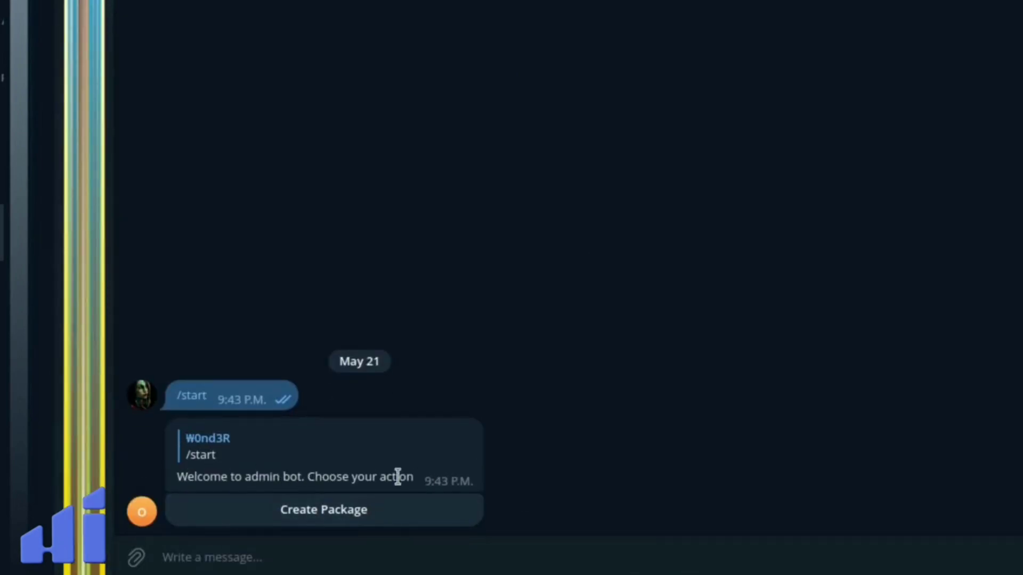
Create a 3 GB, 30-day package with the bot's Create Package buttons and open its Home Link
left_click(331, 511)
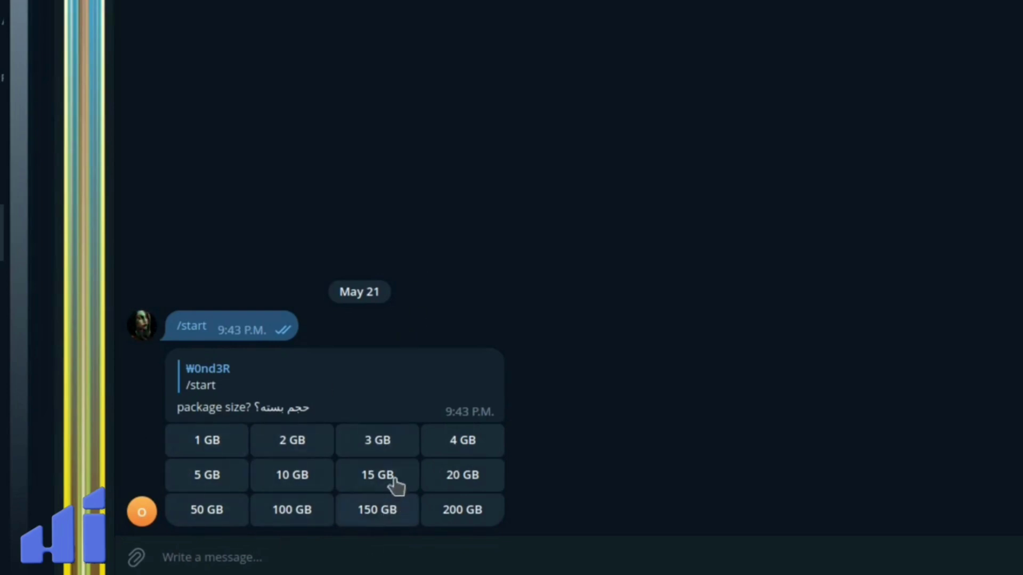
left_click(391, 449)
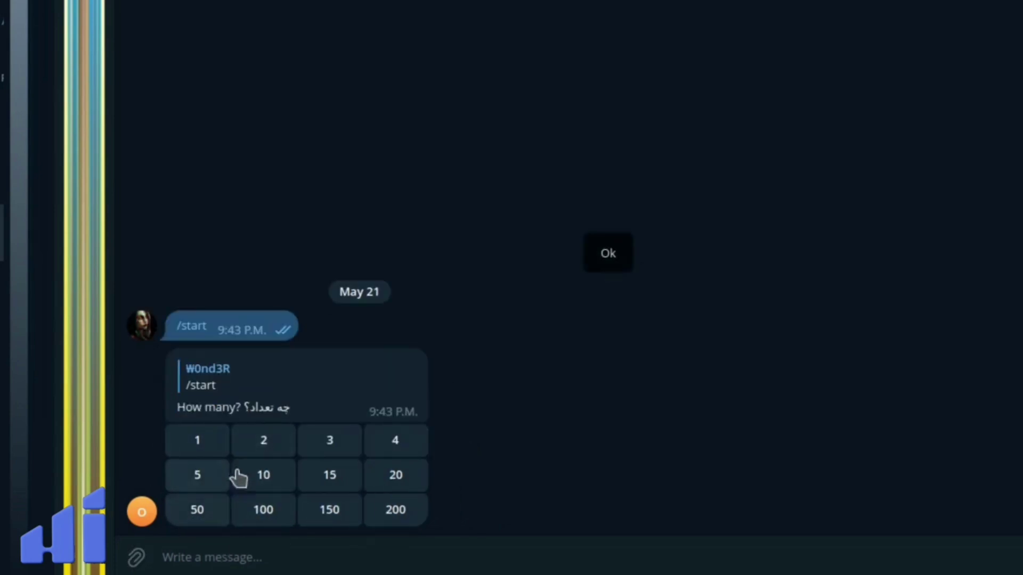
left_click(202, 478)
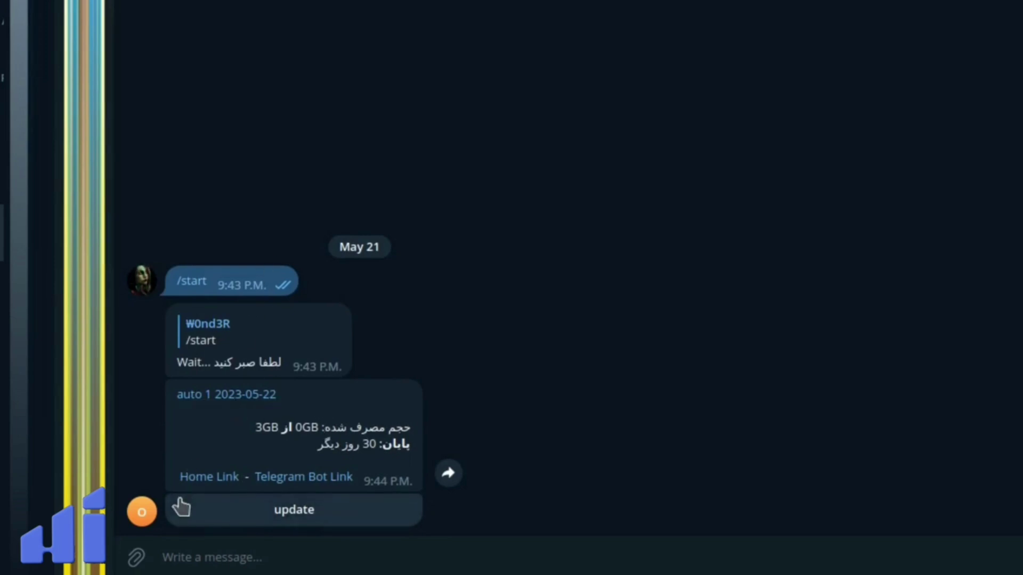
double_click(203, 485)
left_click(203, 478)
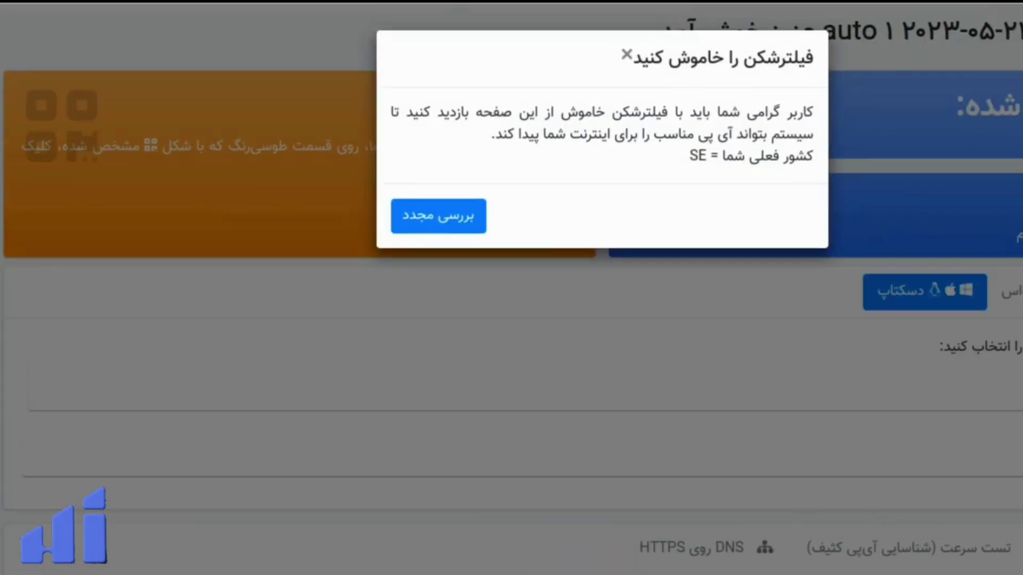
Translate the user page into English and dismiss the 'Turn off the filter' warning
right_click(554, 343)
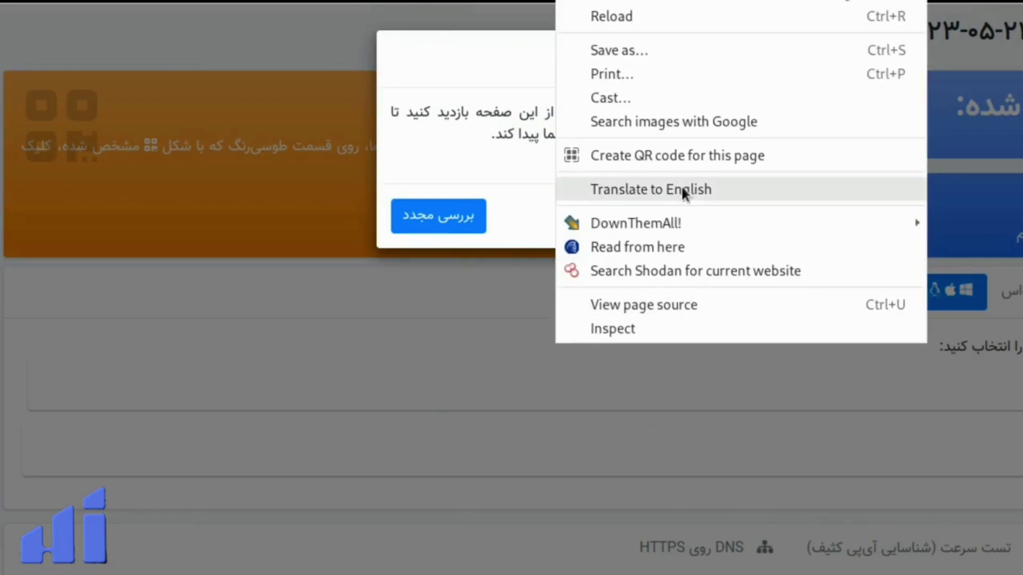
left_click(686, 187)
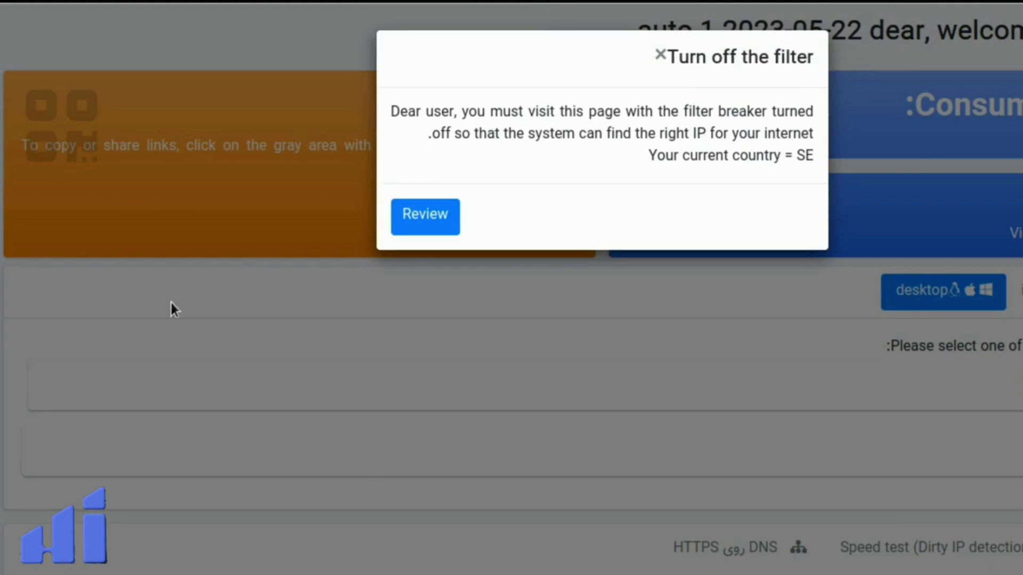
left_click(580, 311)
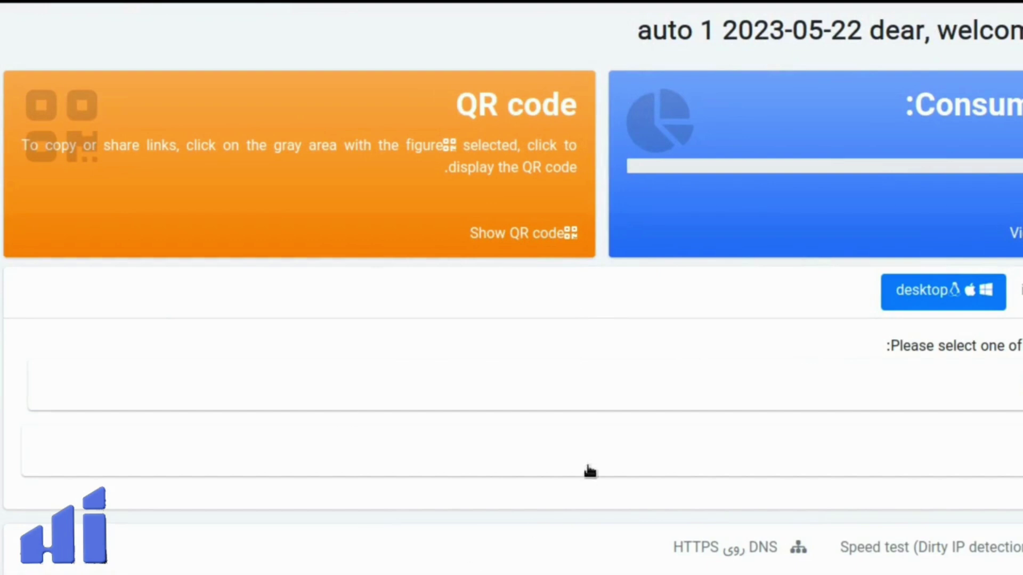
left_click(351, 382)
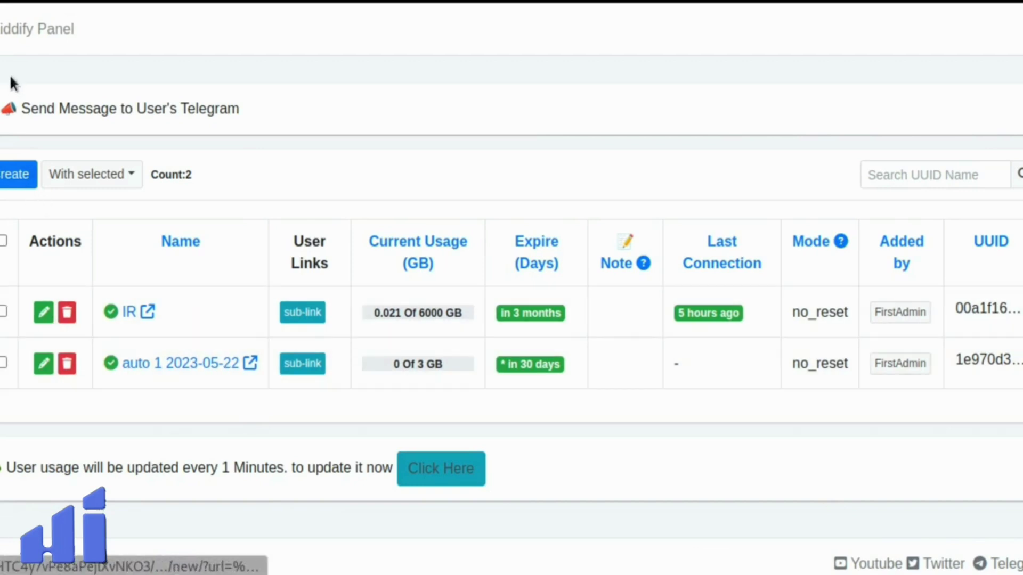
left_click(7, 106)
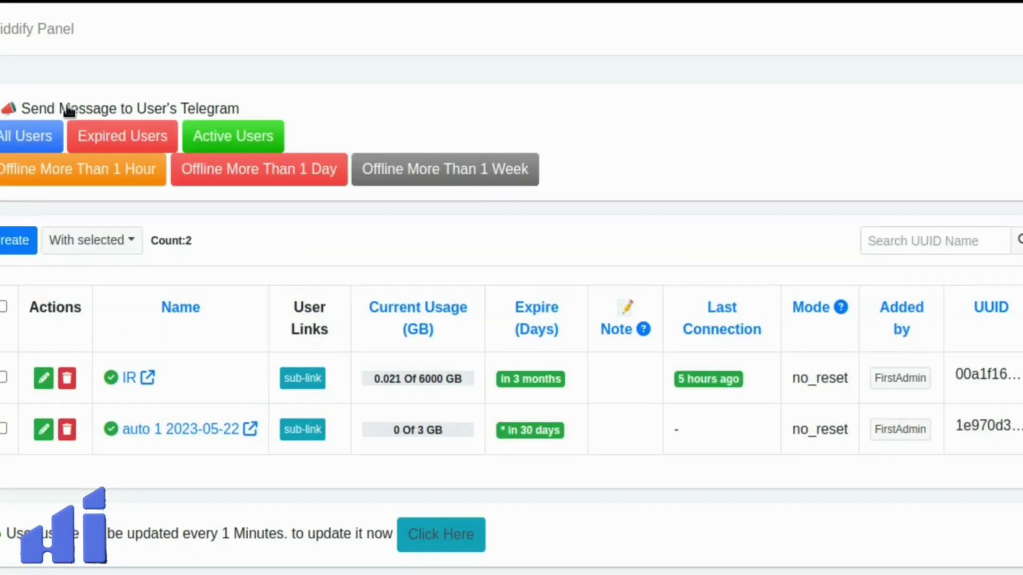
double_click(27, 106)
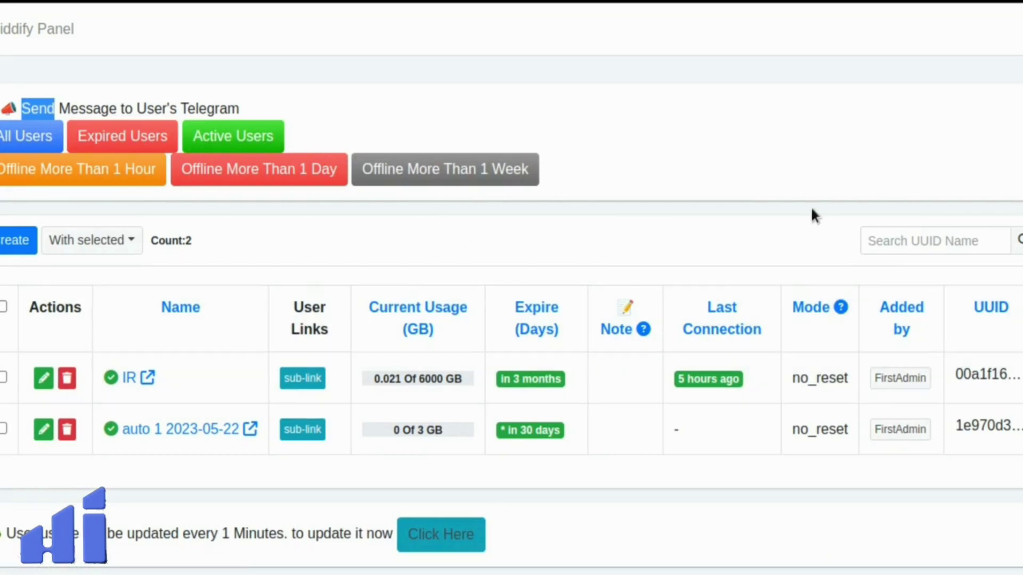
scroll(737, 87, "left", 5)
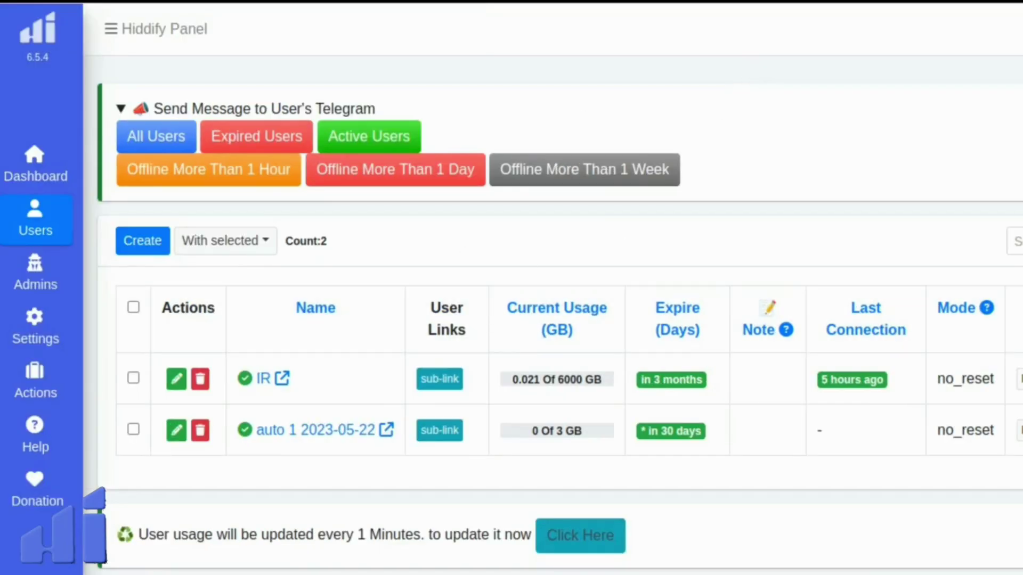
scroll(240, 213, "down", 3)
scroll(240, 213, "up", 3)
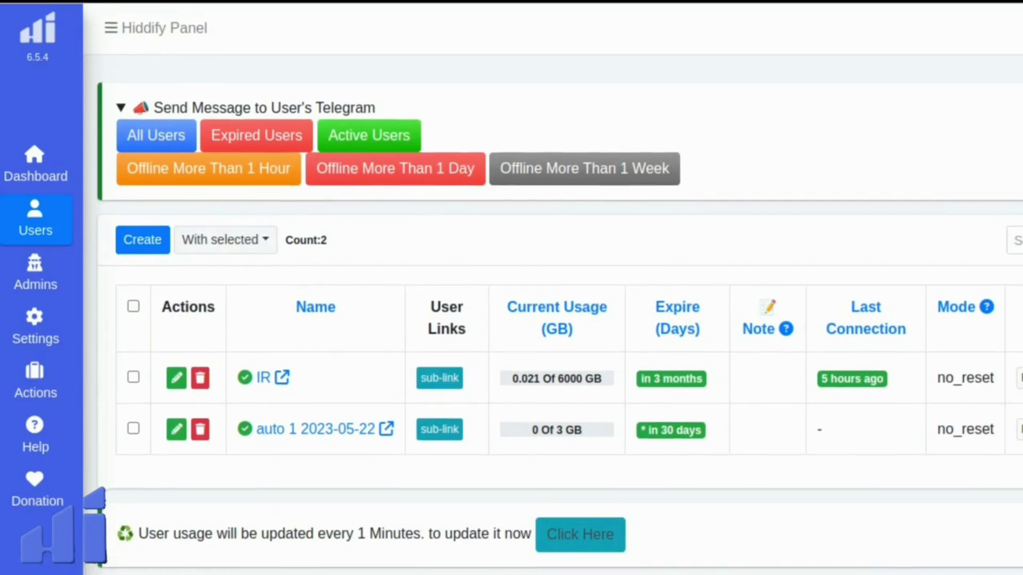
scroll(247, 283, "down", 1)
scroll(554, 295, "up", 1)
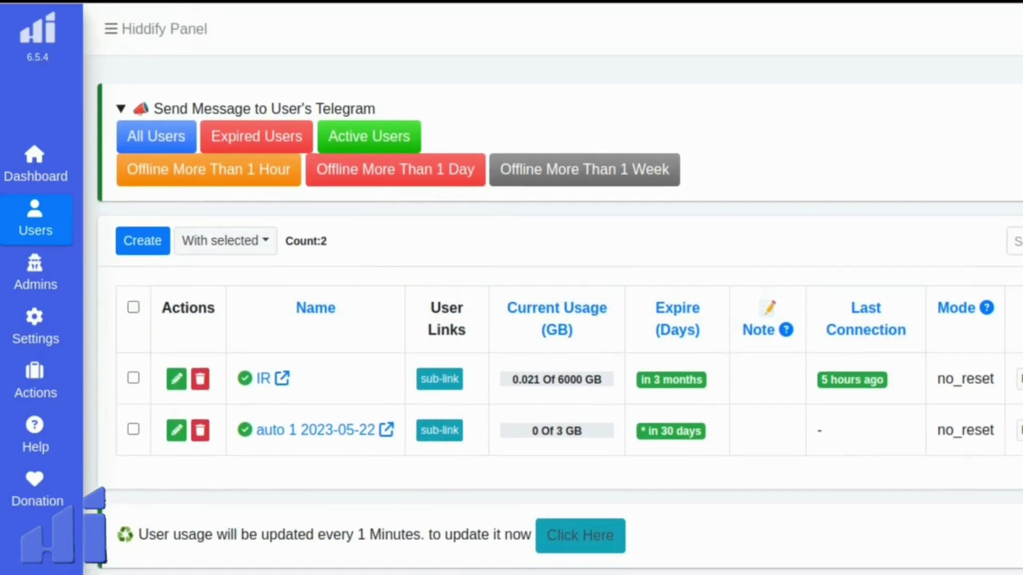